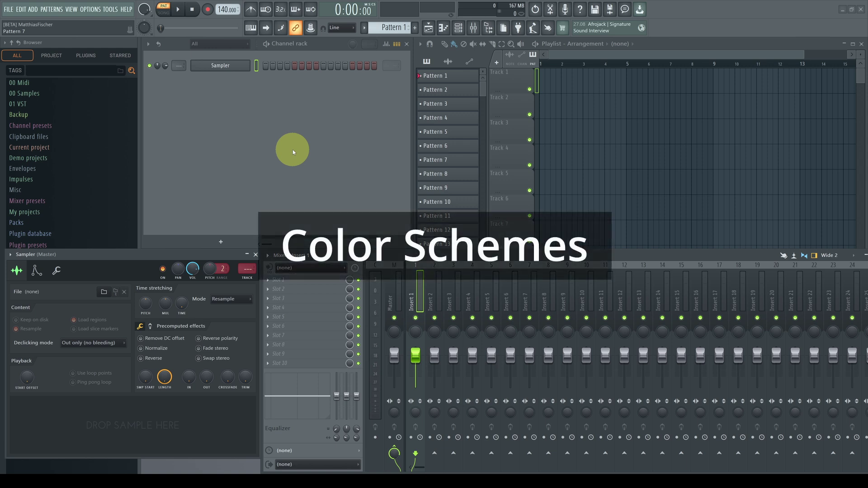
- Open OPTIONS > General settings and bring the Miscellaneous section with the Theme box into view
click(90, 10)
click(104, 42)
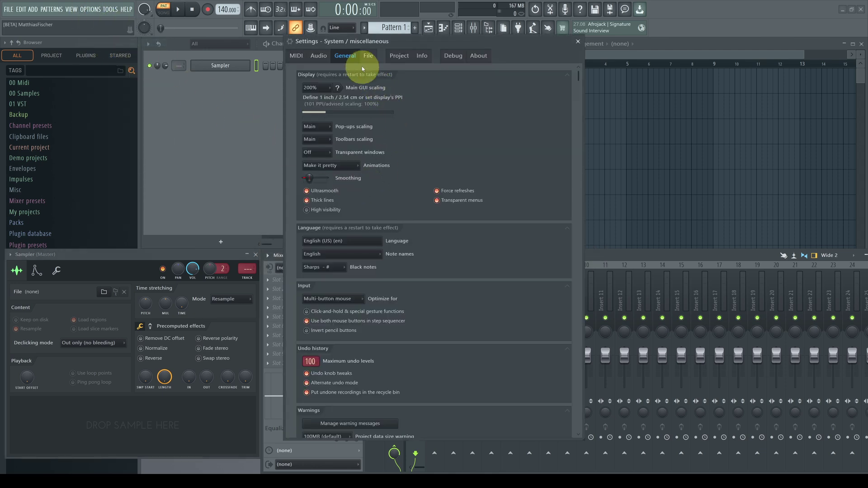
scroll(454, 169, down, 10)
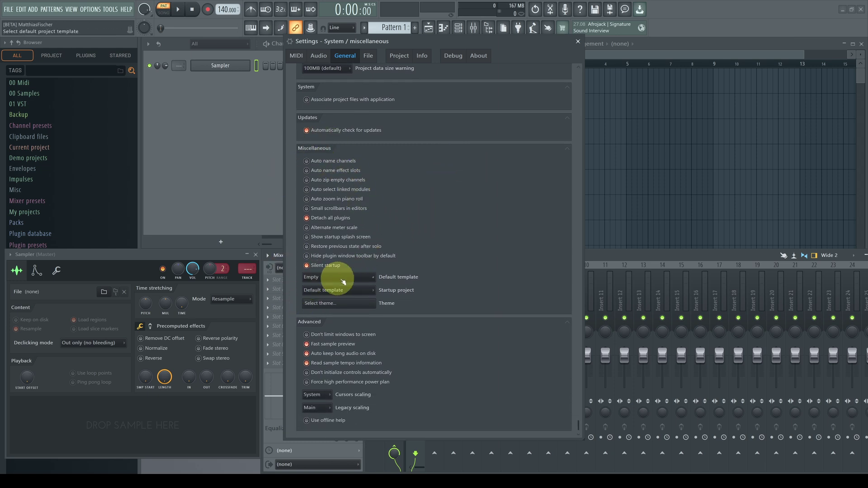
- Open the Theme selector via 'Select theme...' and move it aside
click(348, 308)
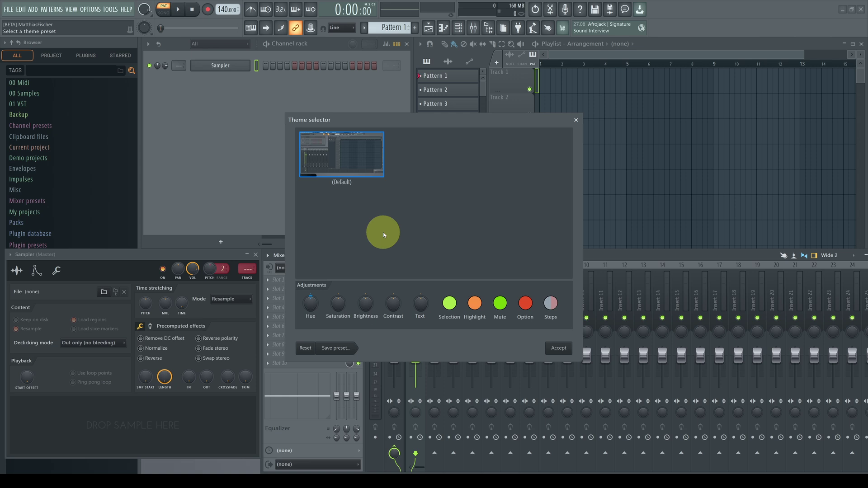
drag(498, 124, 652, 158)
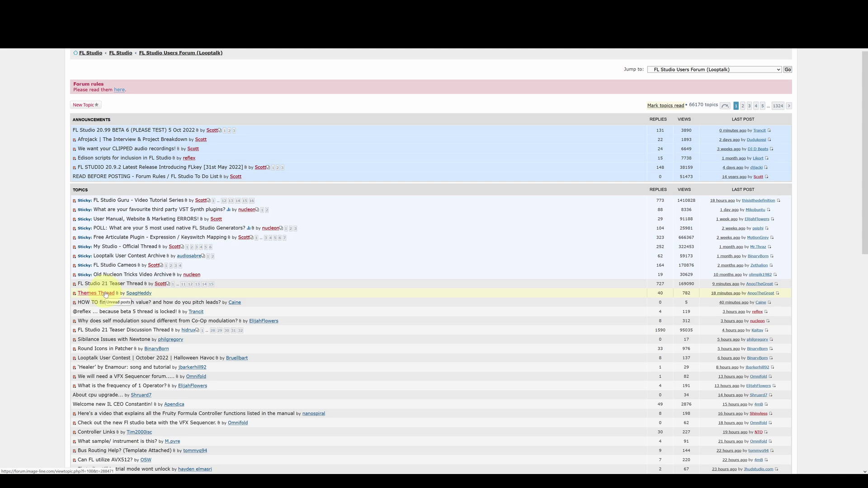
- Open the forum's Themes Thread and scroll through users' posted theme screenshots
click(106, 294)
scroll(509, 291, down, 15)
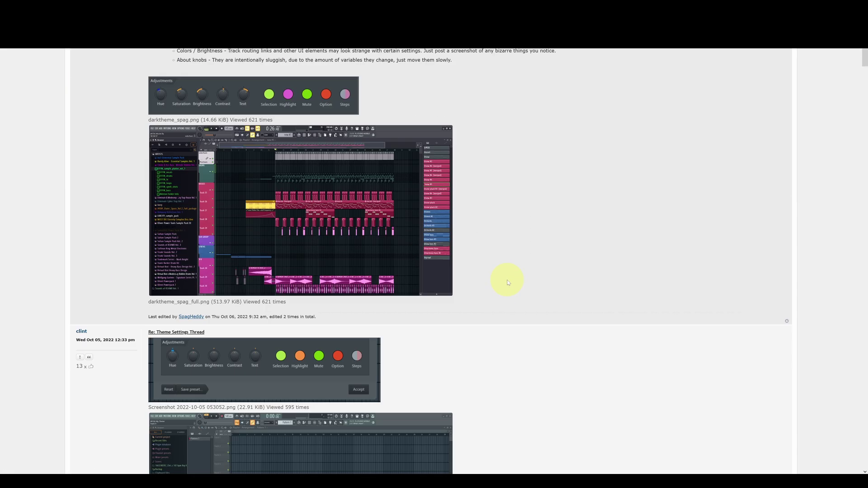
scroll(508, 282, down, 15)
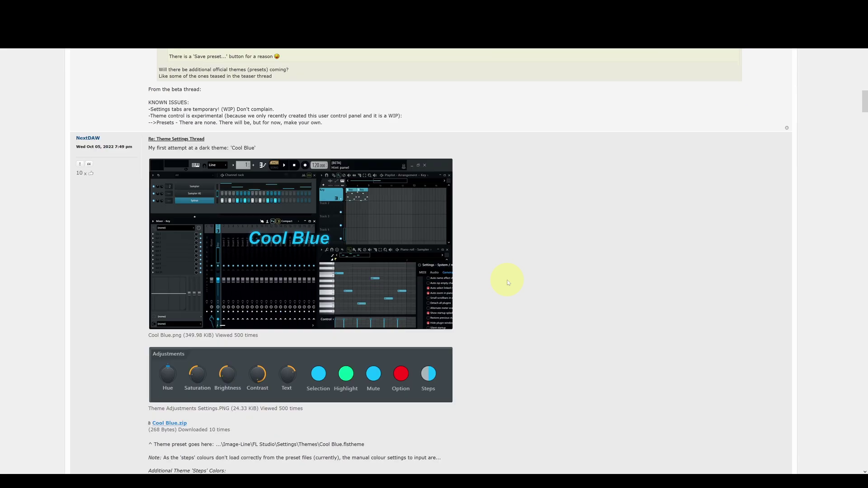
scroll(508, 283, down, 20)
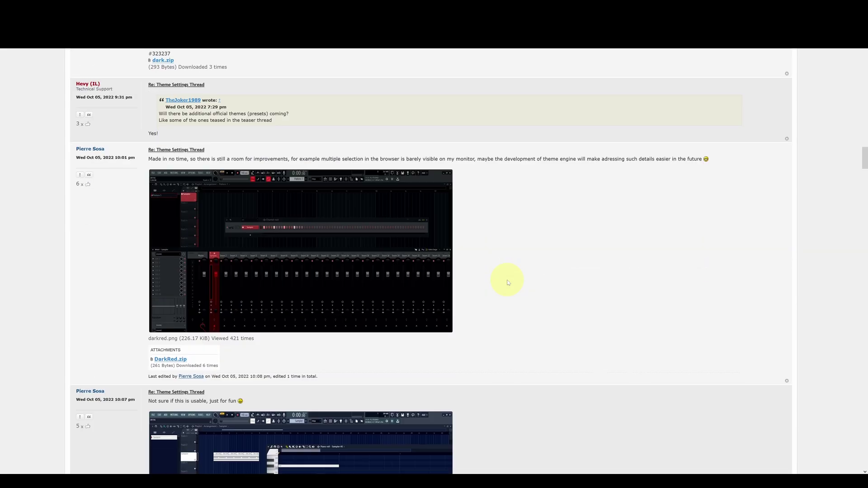
scroll(508, 283, down, 20)
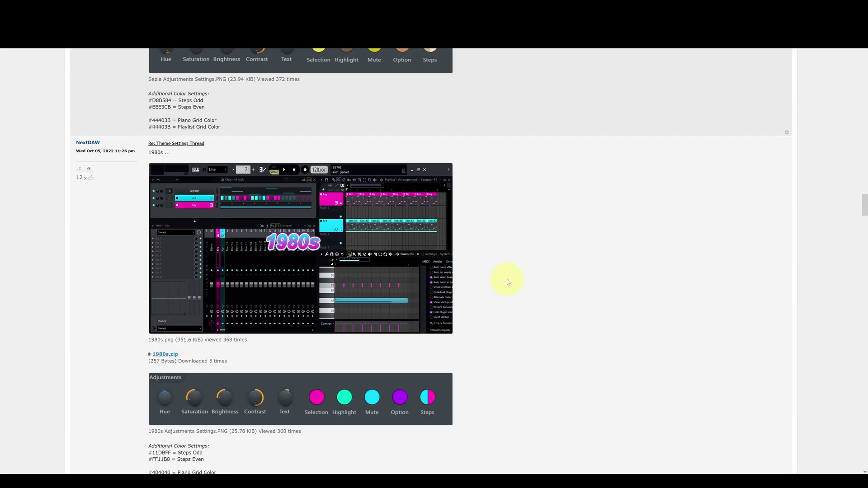
scroll(508, 283, down, 5)
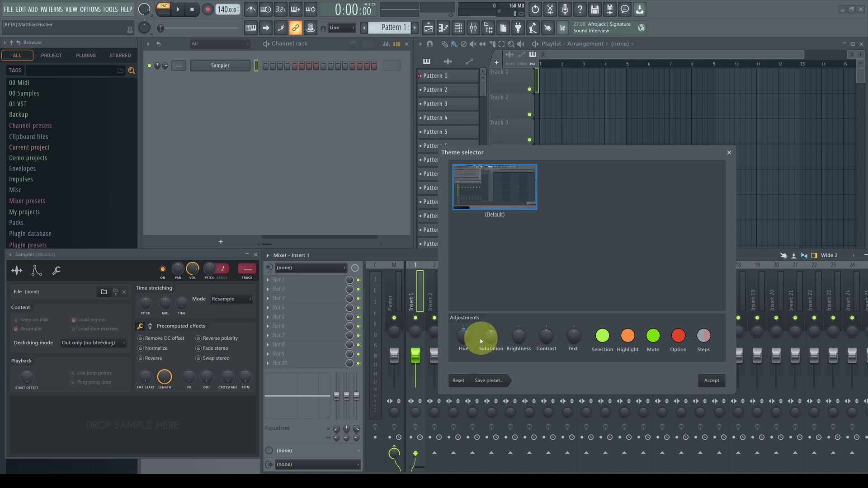
- Tint the interface purple with Hue and Contrast and save it as preset 'My first attempt'
drag(464, 334, 526, 298)
drag(537, 351, 546, 341)
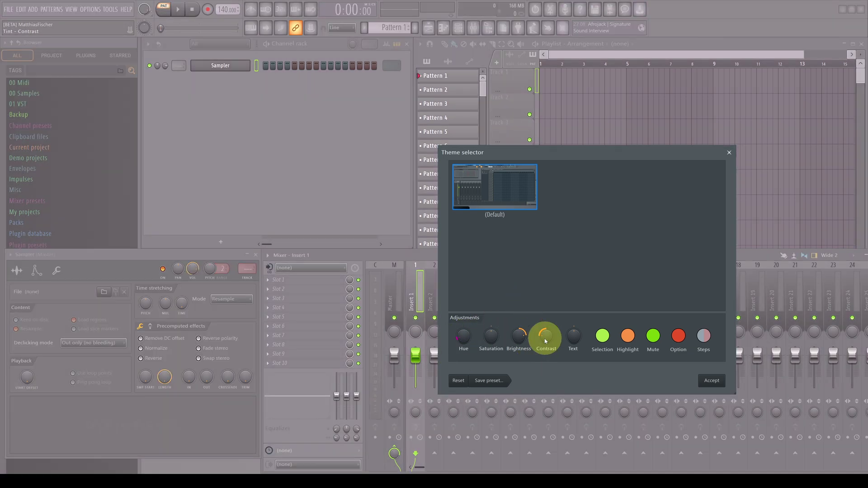
click(496, 382)
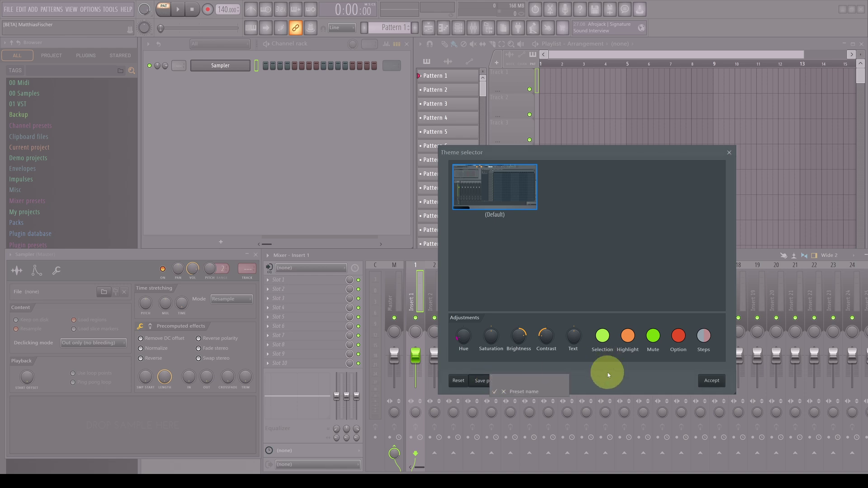
text(My first attempt)
key(Return)
- Darken the look to a deep purple and save it as preset 'My second attempt'
drag(520, 339, 523, 388)
mouse_move(547, 334)
mouse_down()
mouse_move(552, 289)
mouse_move(549, 349)
mouse_up()
click(502, 380)
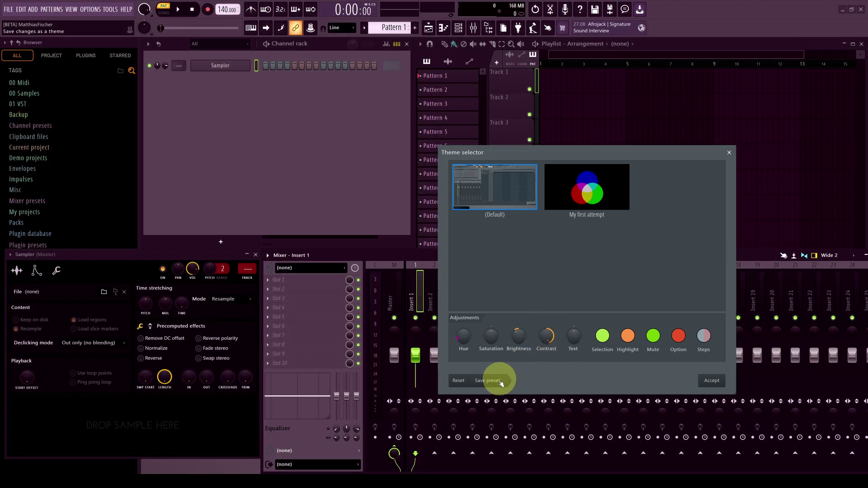
text(My second attempt)
key(Return)
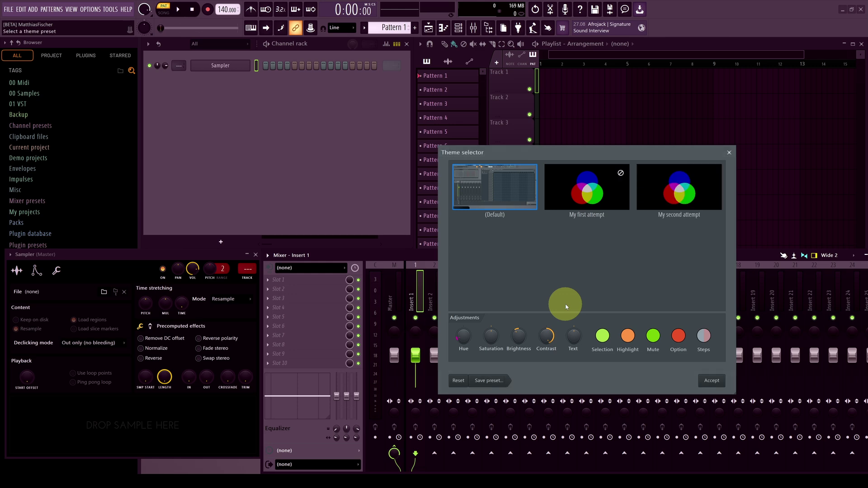
- Preview 'My first attempt', 'My second attempt' and Default, ending on 'My first attempt'
click(590, 184)
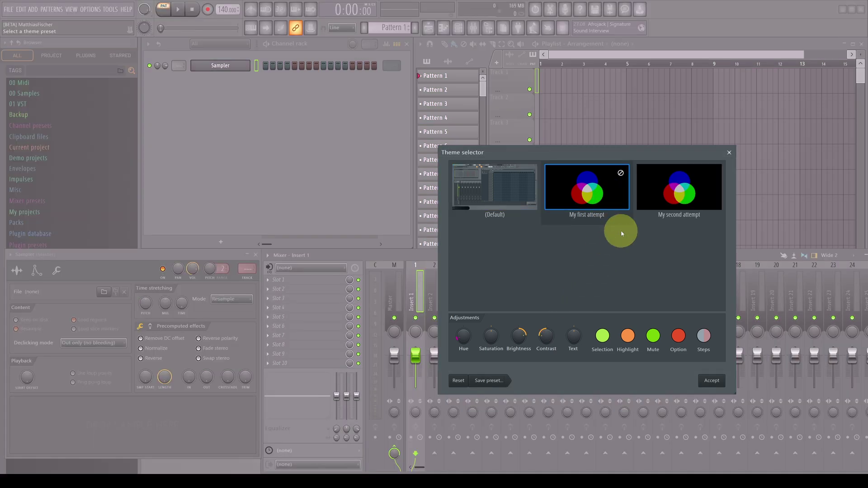
click(688, 189)
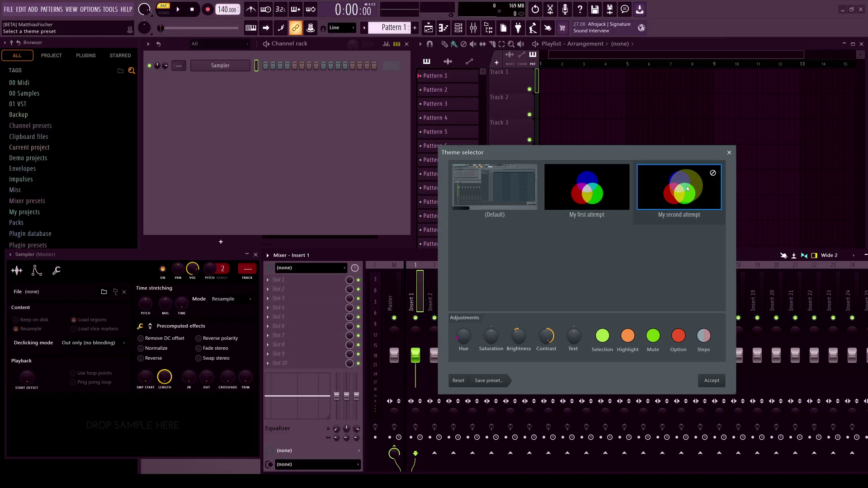
click(505, 184)
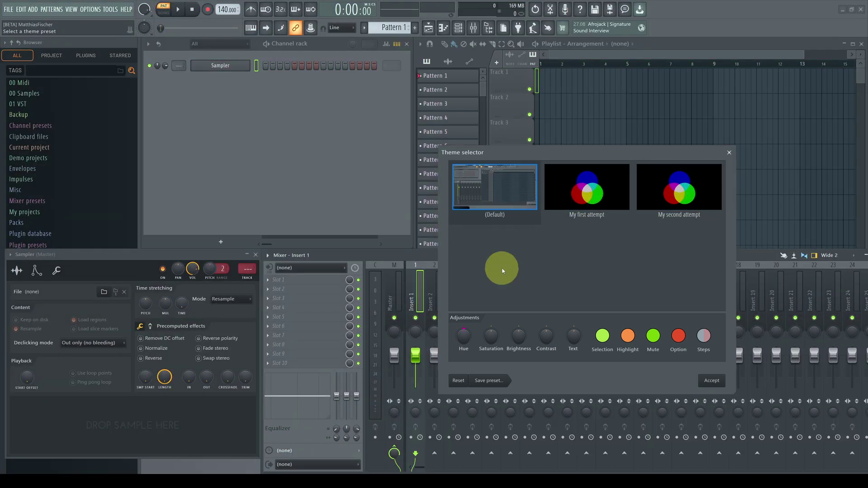
click(594, 192)
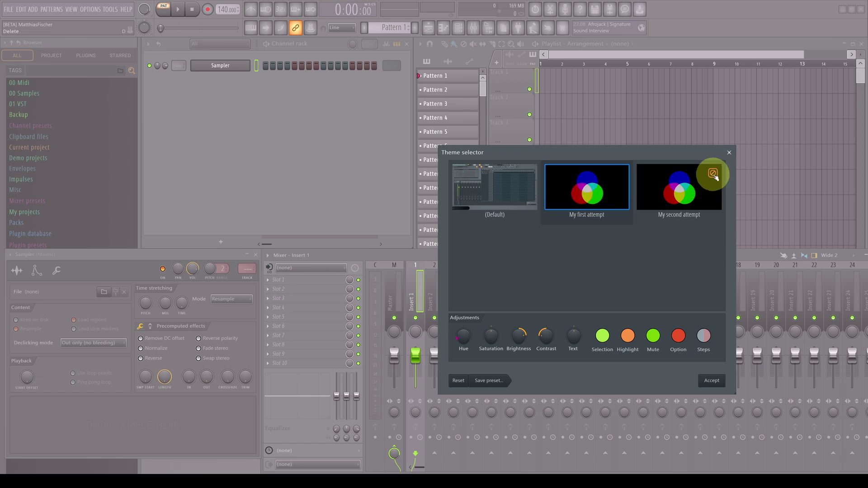
- Delete the 'My second attempt' preset and return to the Default theme
click(714, 175)
click(498, 267)
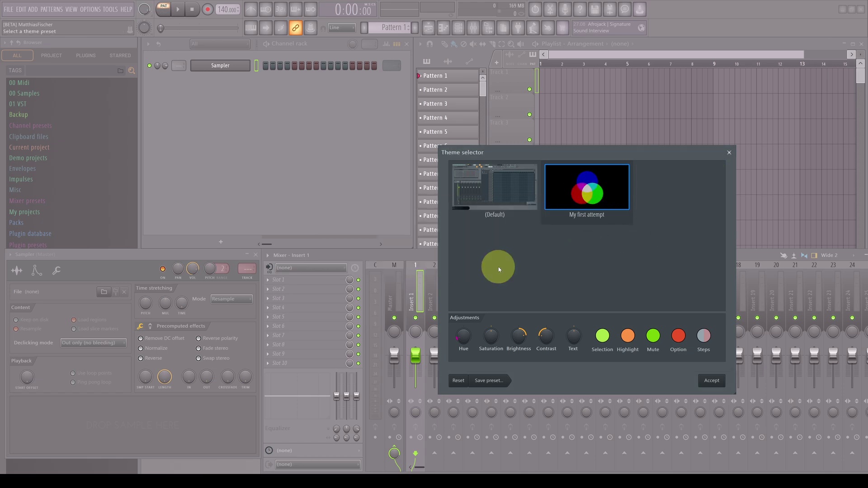
click(516, 191)
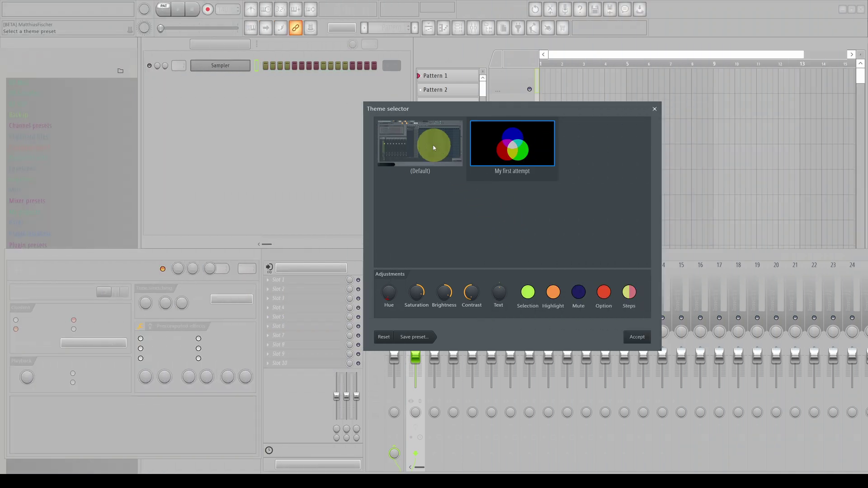
- Apply the Default theme and turn the Hue knob to tint the interface reddish-purple
click(434, 148)
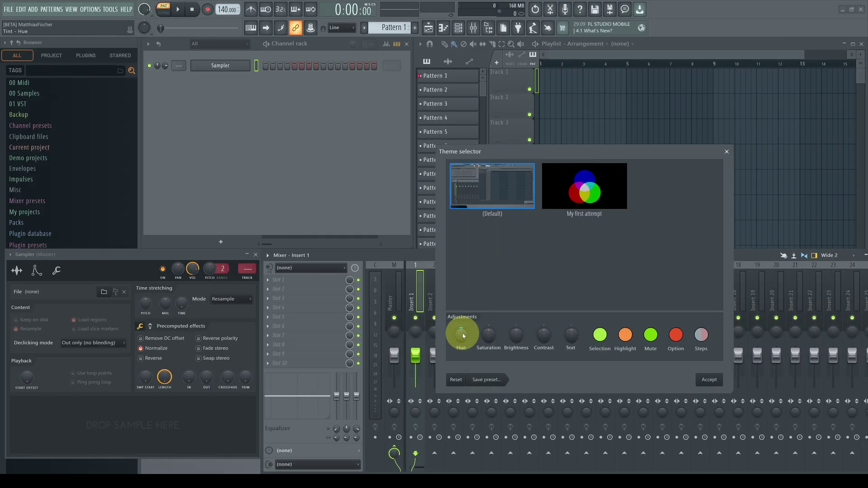
click(459, 339)
drag(459, 339, 454, 357)
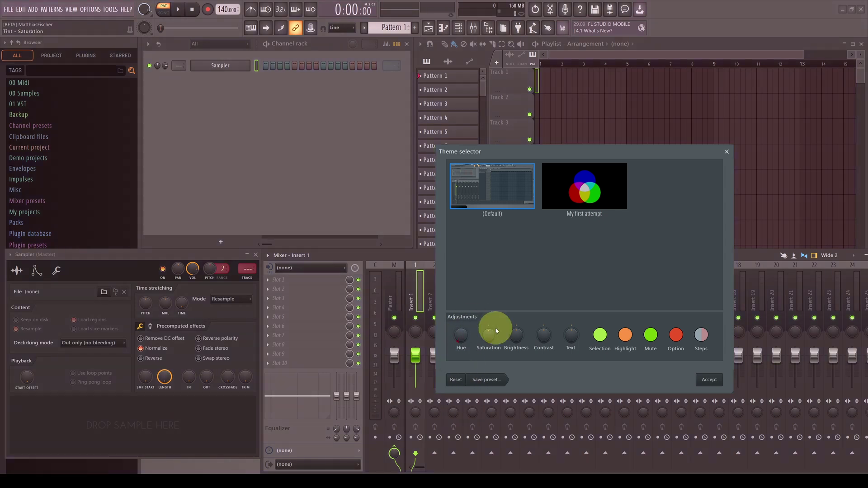
- Lower Saturation, raise Brightness, adjust Contrast and brighten Text on the reddish-mauve theme
drag(489, 335, 490, 395)
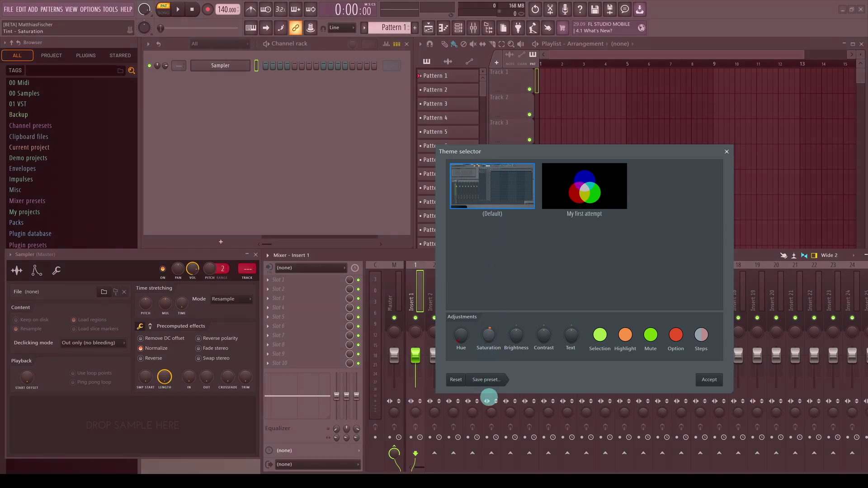
drag(514, 332, 517, 304)
drag(537, 348, 537, 357)
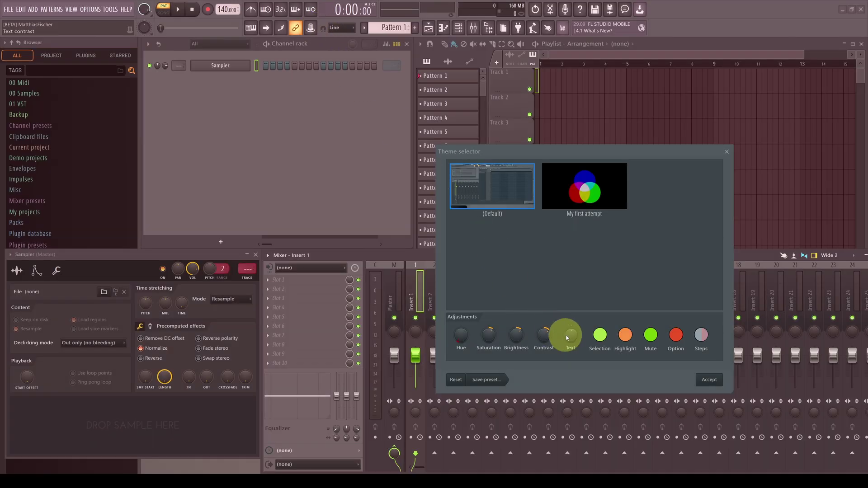
mouse_move(571, 335)
mouse_down()
mouse_move(572, 281)
mouse_move(559, 408)
mouse_move(556, 324)
mouse_move(581, 300)
mouse_up()
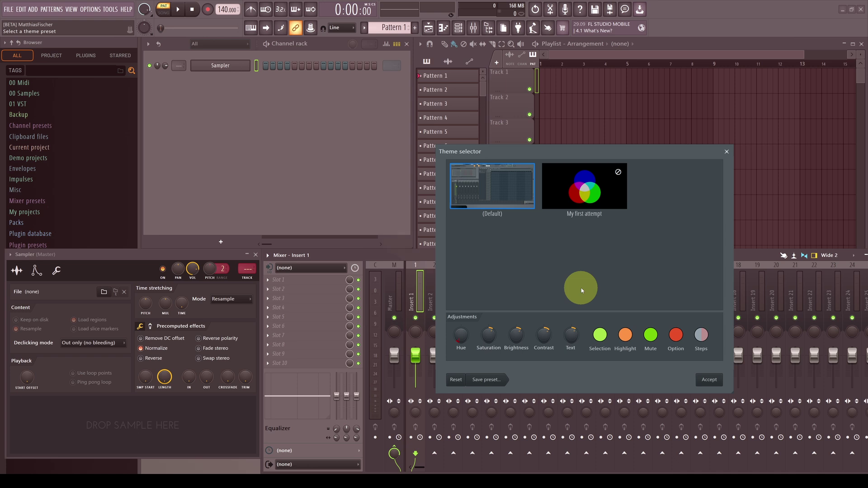
- Set the theme's Selection colour to tan
click(600, 340)
drag(435, 128, 536, 187)
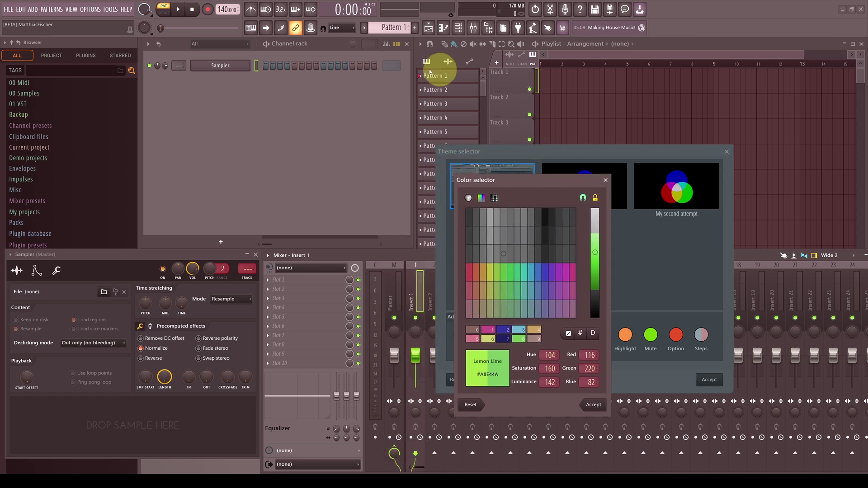
click(486, 274)
click(493, 367)
click(592, 405)
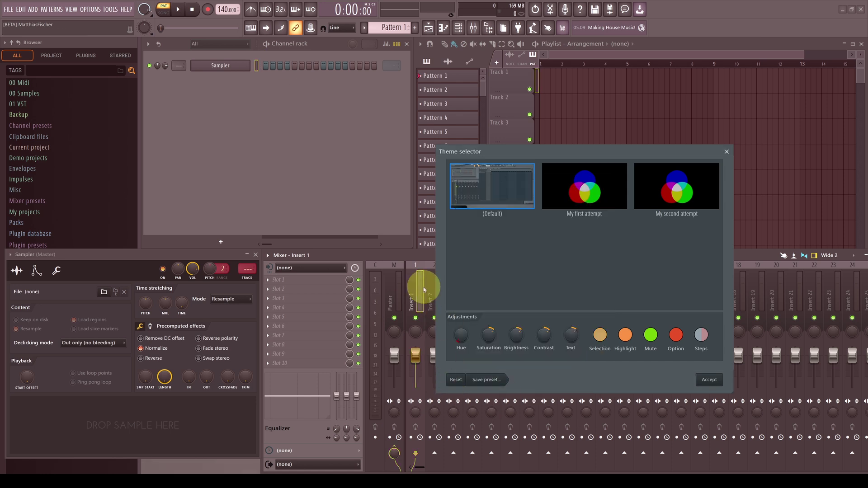
- Change the Highlight colour from orange to Sky Blue (#70B7CF)
click(625, 334)
drag(441, 122, 499, 166)
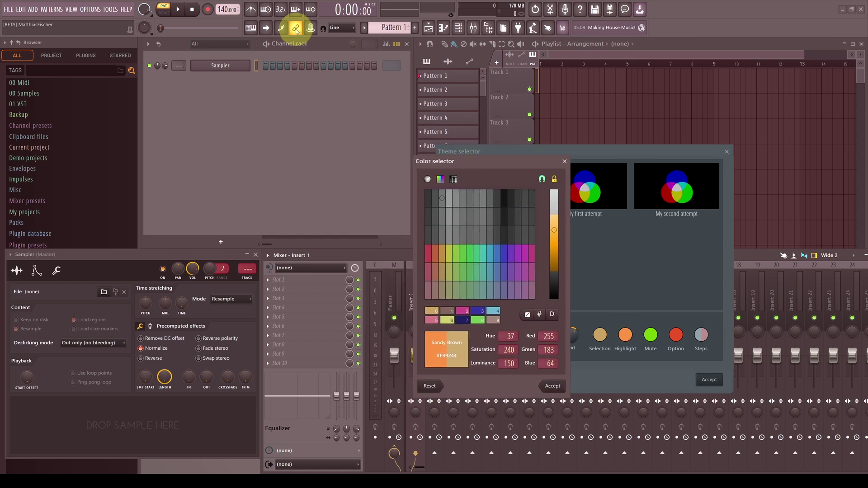
click(495, 256)
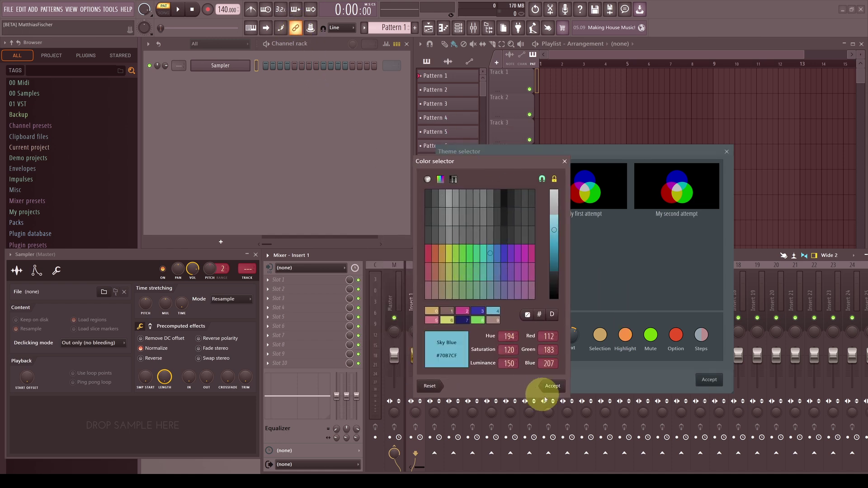
click(552, 386)
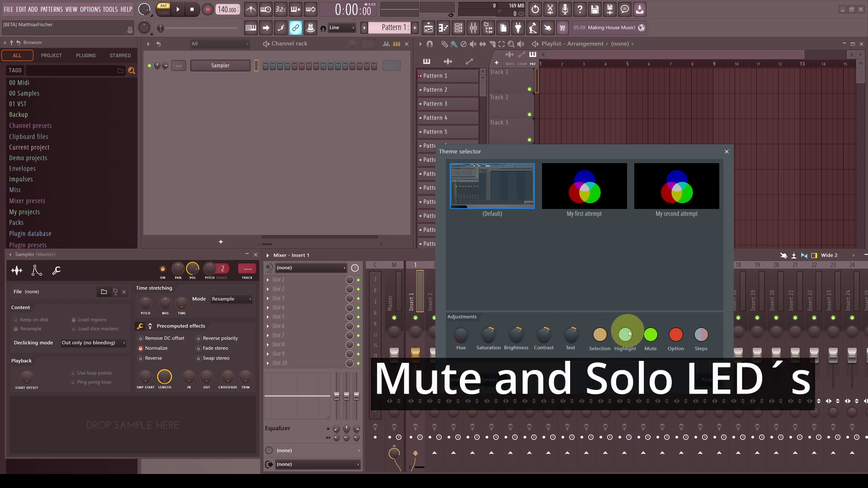
- Recolour the Mute LEDs from green to slate blue
click(650, 334)
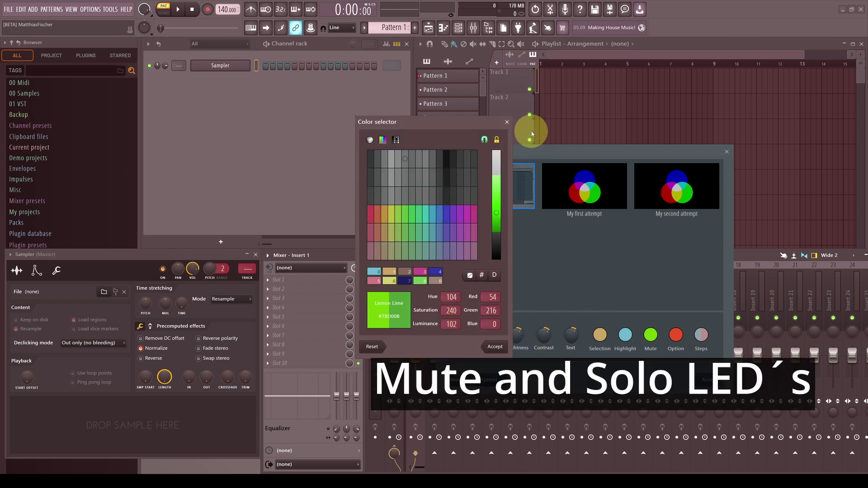
drag(434, 126, 507, 188)
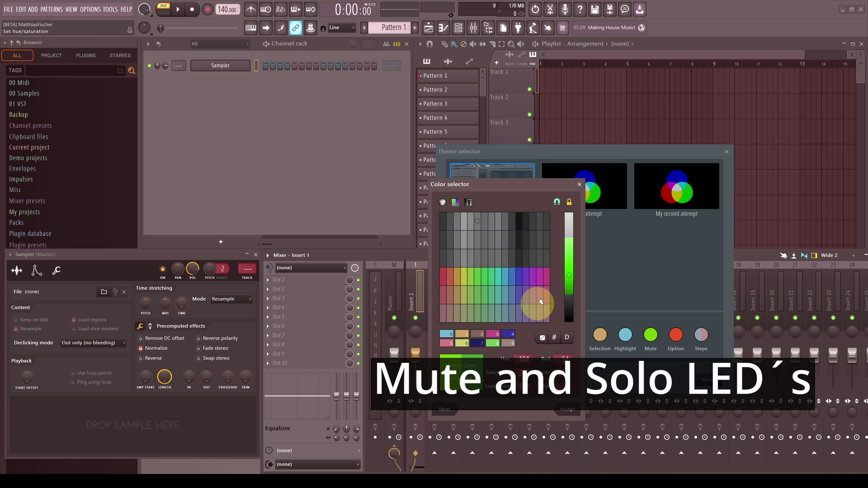
click(519, 277)
click(568, 409)
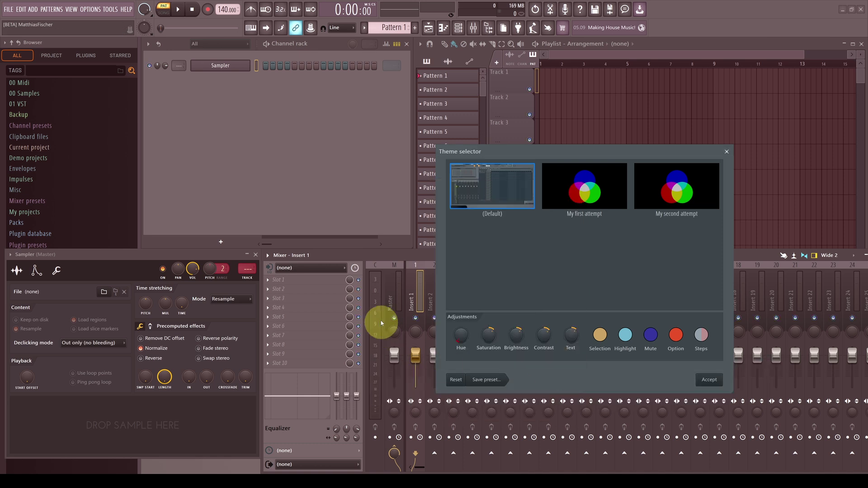
- Set the Option colour to Medium Red Violet (#C44D88)
click(676, 335)
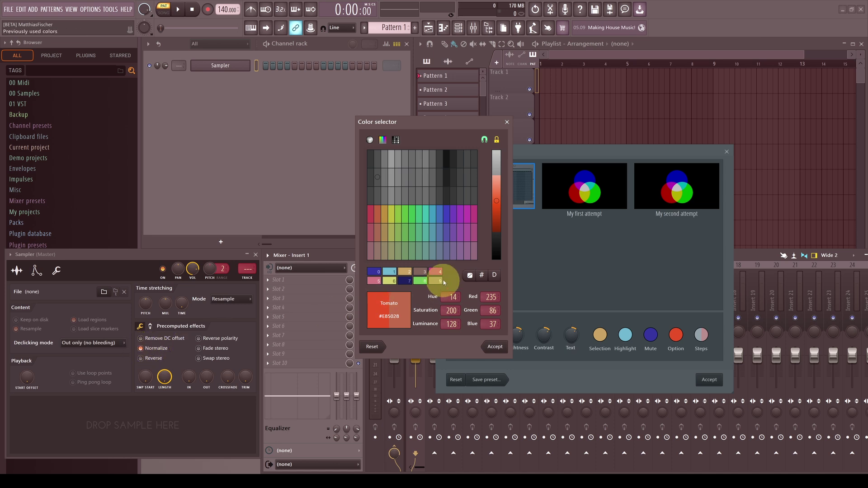
click(474, 213)
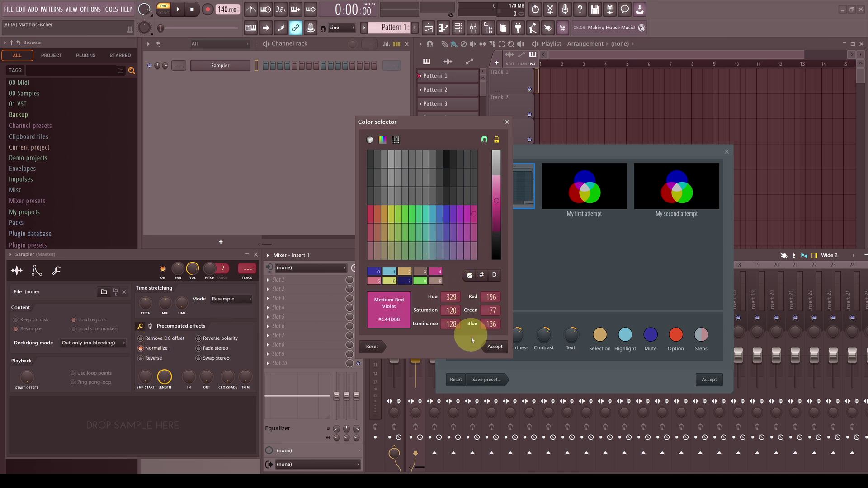
click(497, 347)
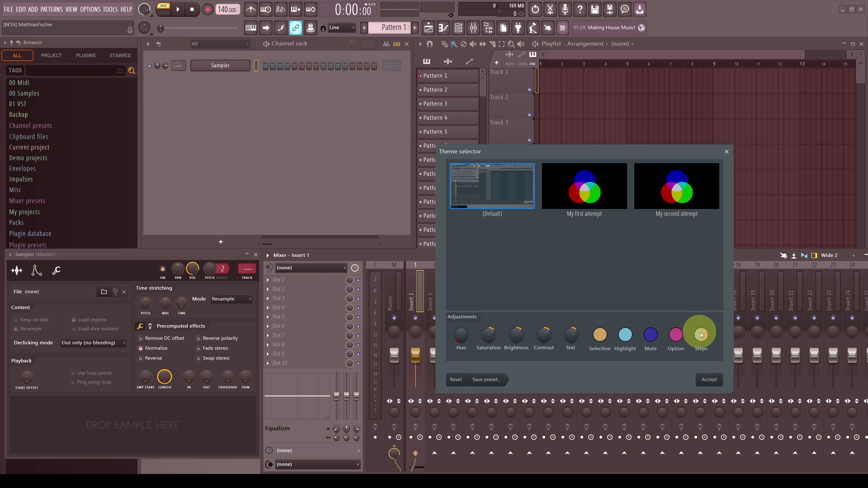
- In the Steps palette, lighten Odd to light steel blue and set Even to Granite Gray (#85695F)
click(701, 335)
drag(434, 128, 414, 187)
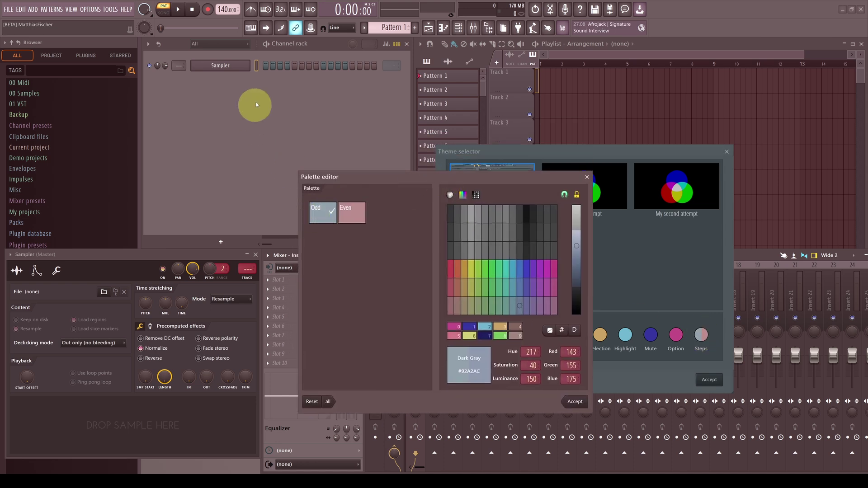
click(355, 225)
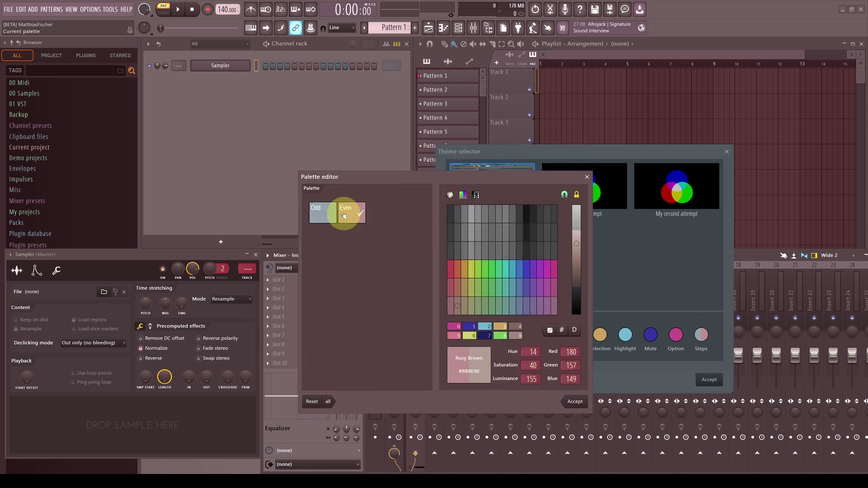
click(328, 214)
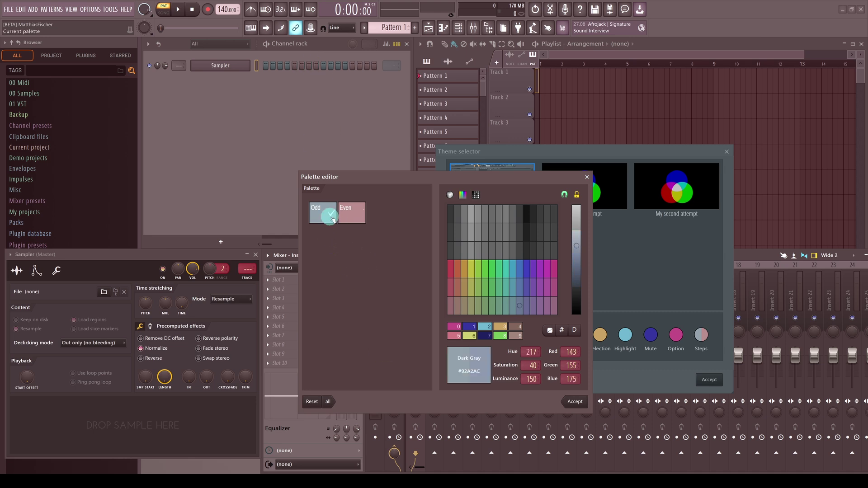
drag(576, 242, 576, 265)
click(349, 213)
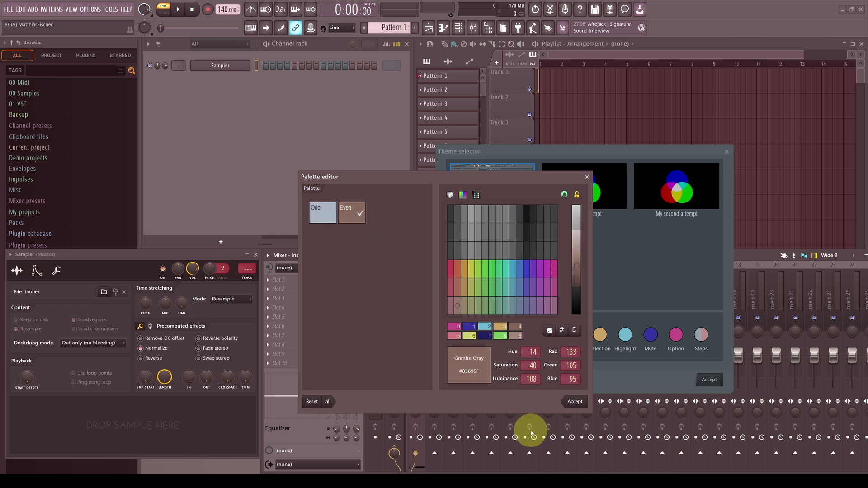
click(575, 402)
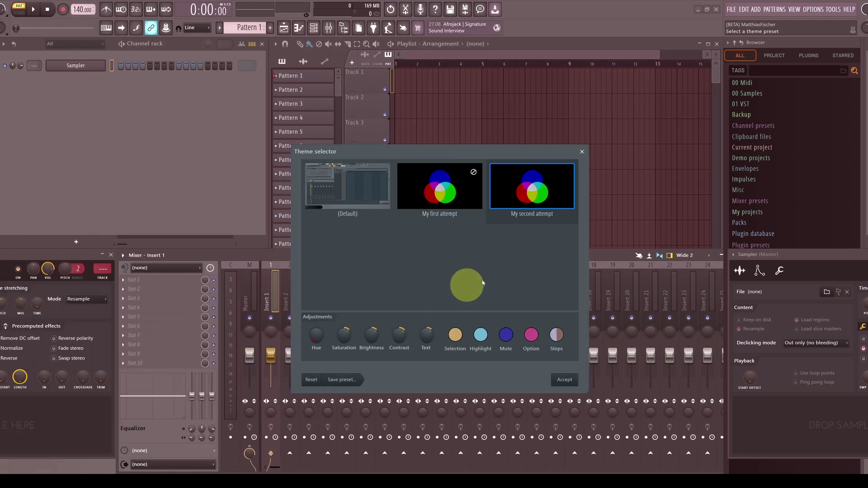
- Start a new theme preset from 'My second attempt', renaming it 'My third attempt'
click(697, 192)
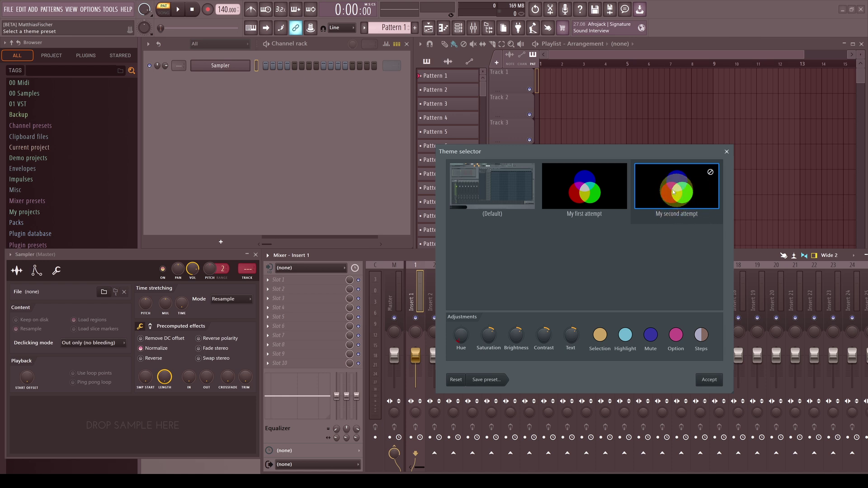
click(487, 380)
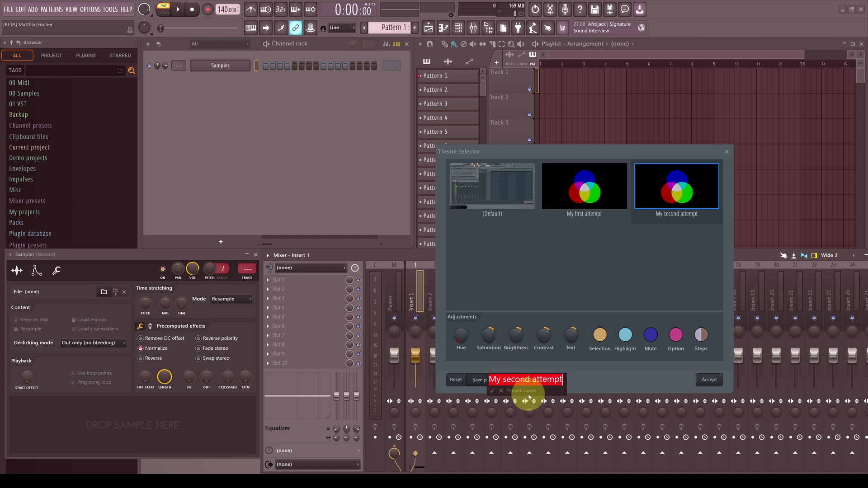
click(503, 380)
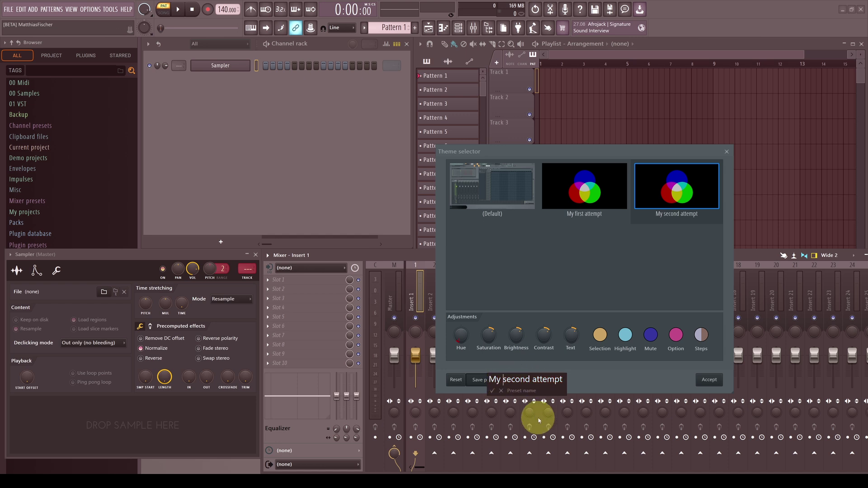
drag(503, 380, 530, 380)
text(third)
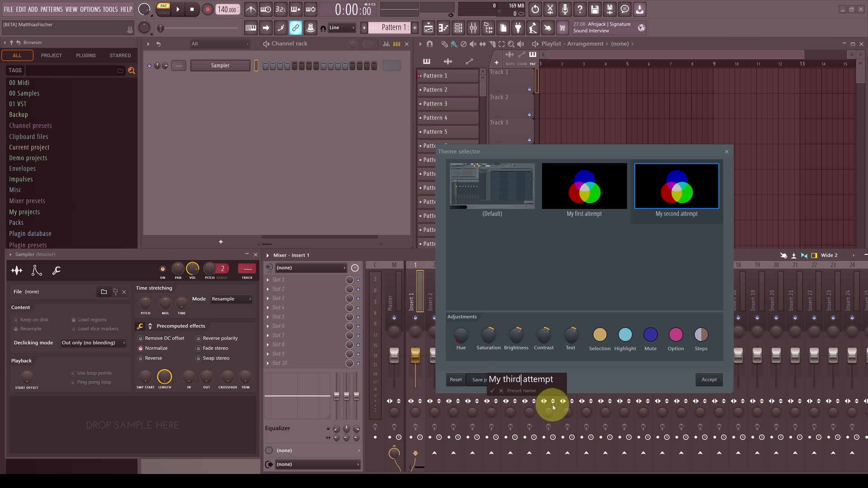
- Save 'My third attempt', compare it with 'My second attempt', then switch to (Default)
click(492, 391)
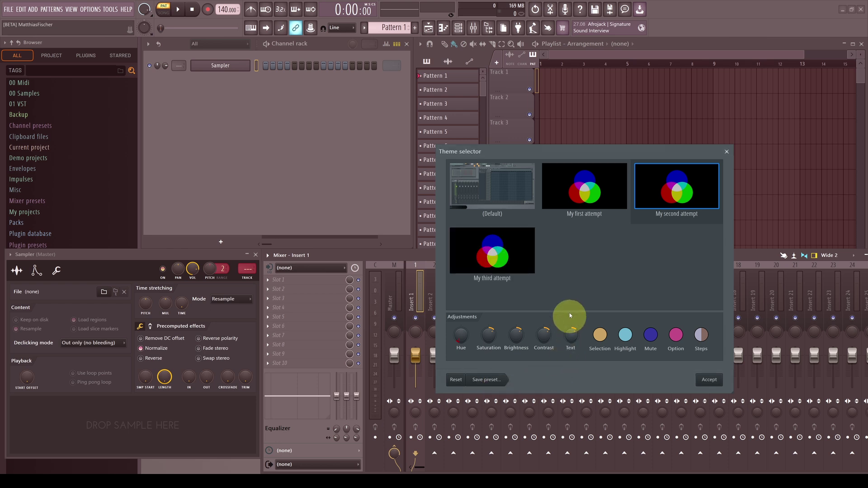
click(511, 248)
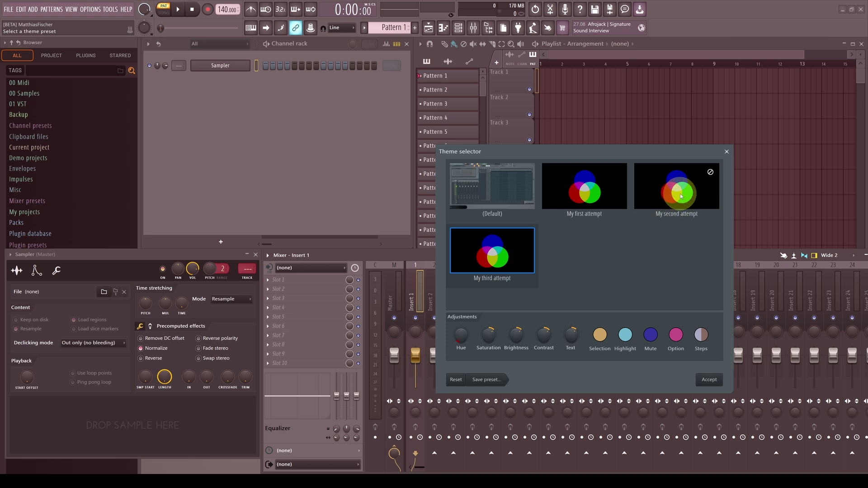
click(673, 213)
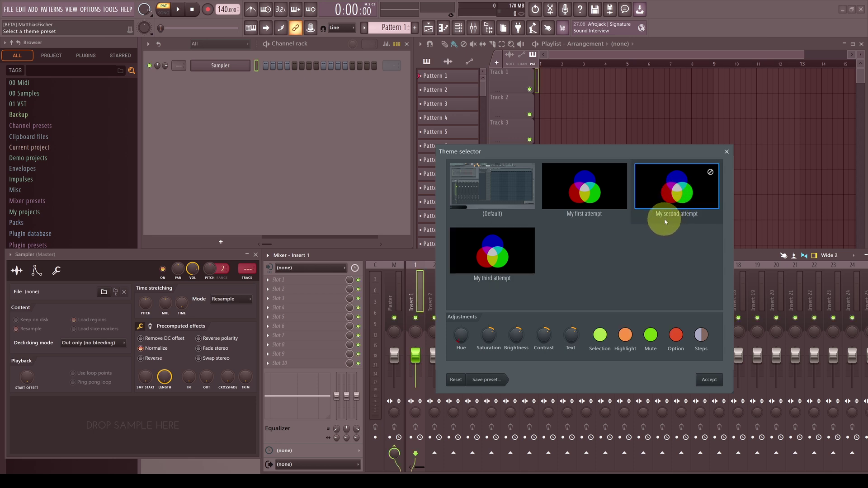
click(491, 250)
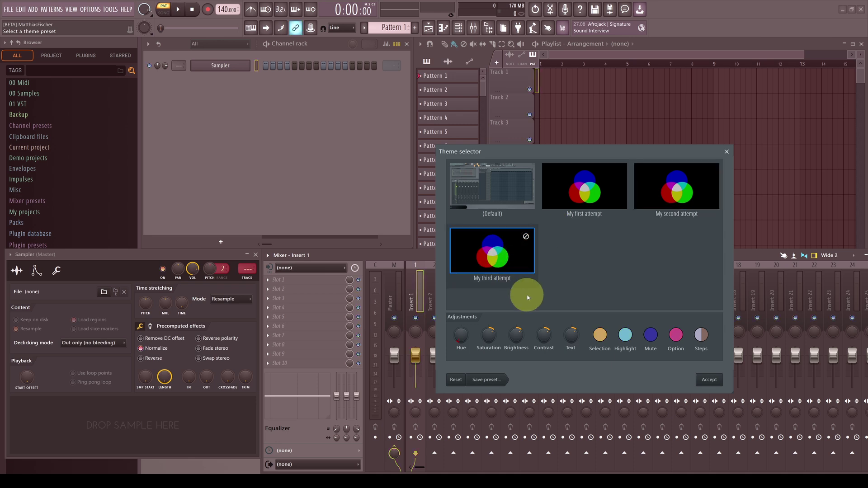
click(676, 201)
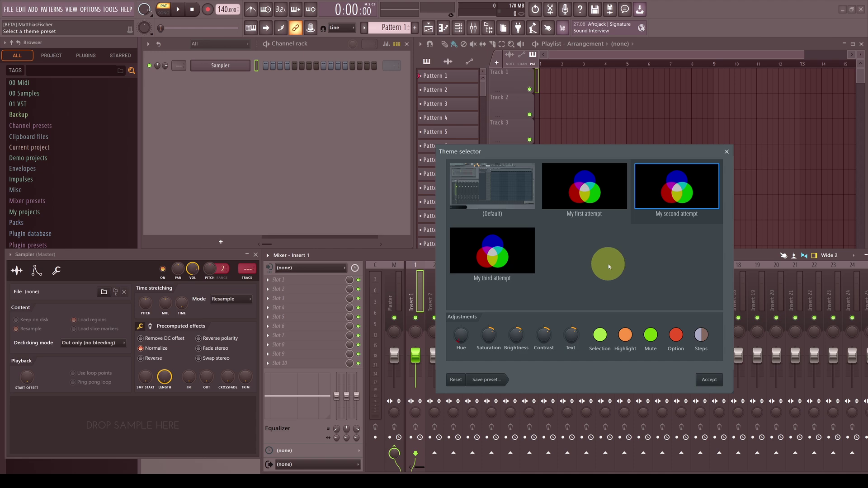
click(500, 187)
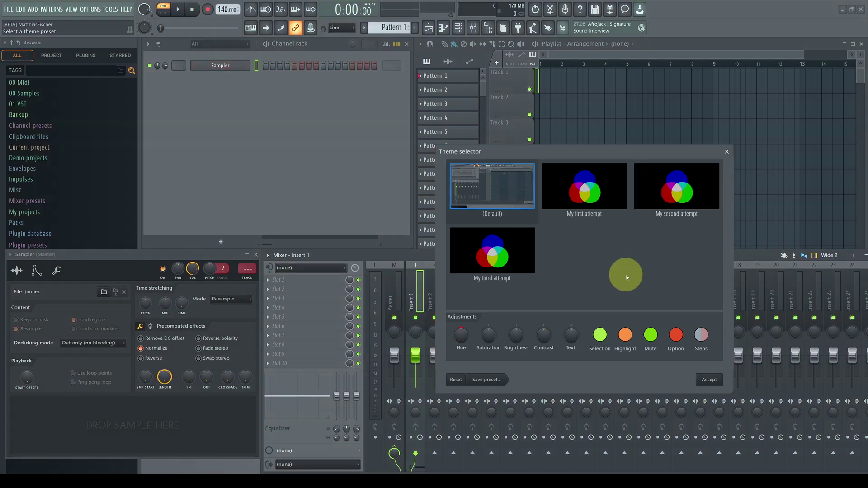